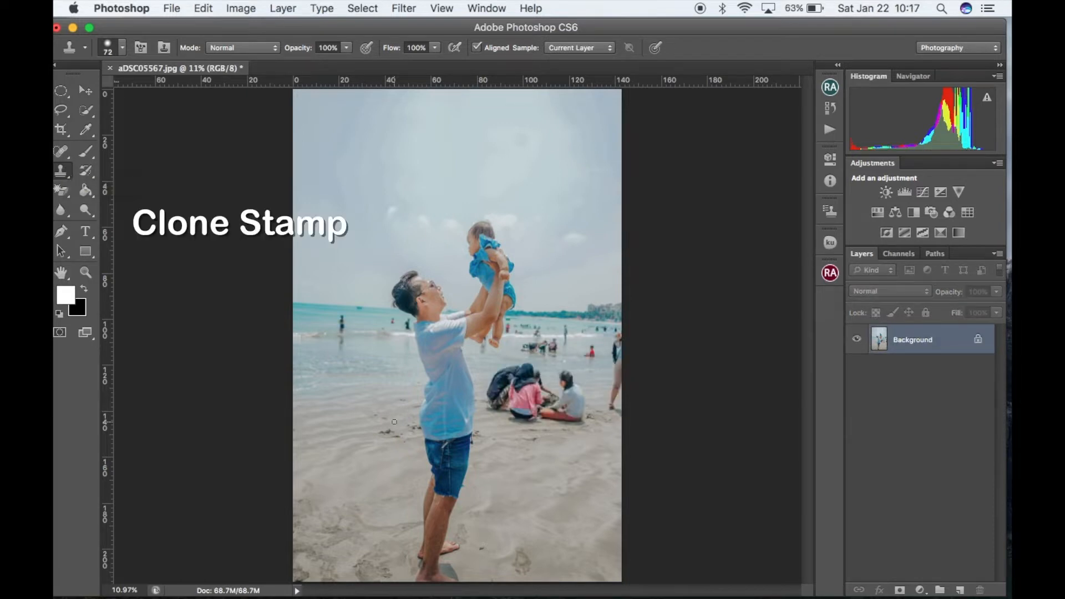
# Duplicate the Background layer and clone sea water over the standing bather and the reflection behind the man with the Clone Stamp.
pyautogui.press('super+j')
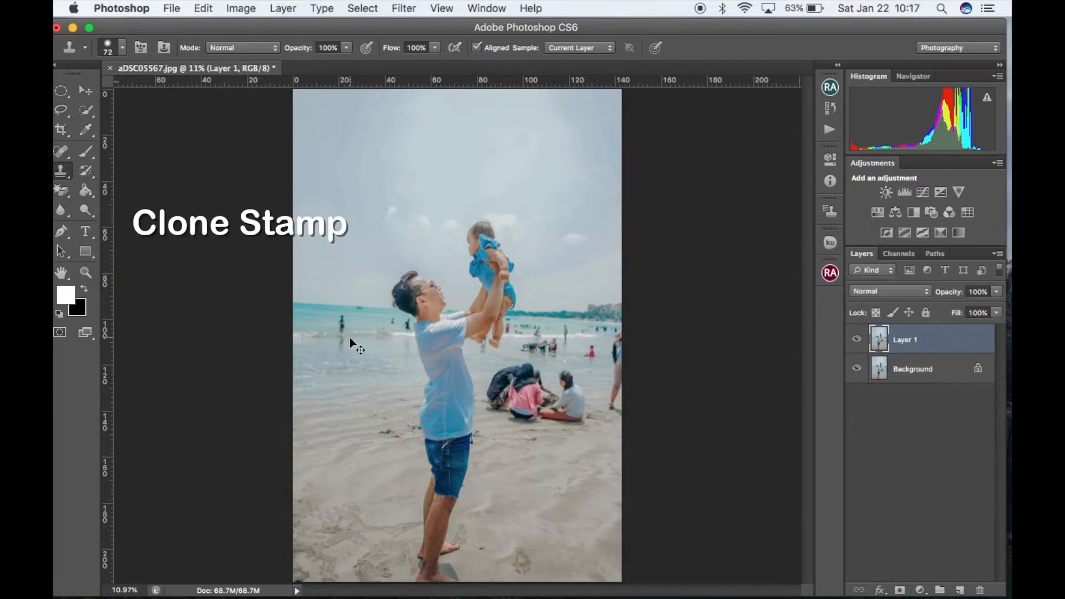
pyautogui.scroll(5, 348, 334)
pyautogui.hscroll(-8, 348, 334)
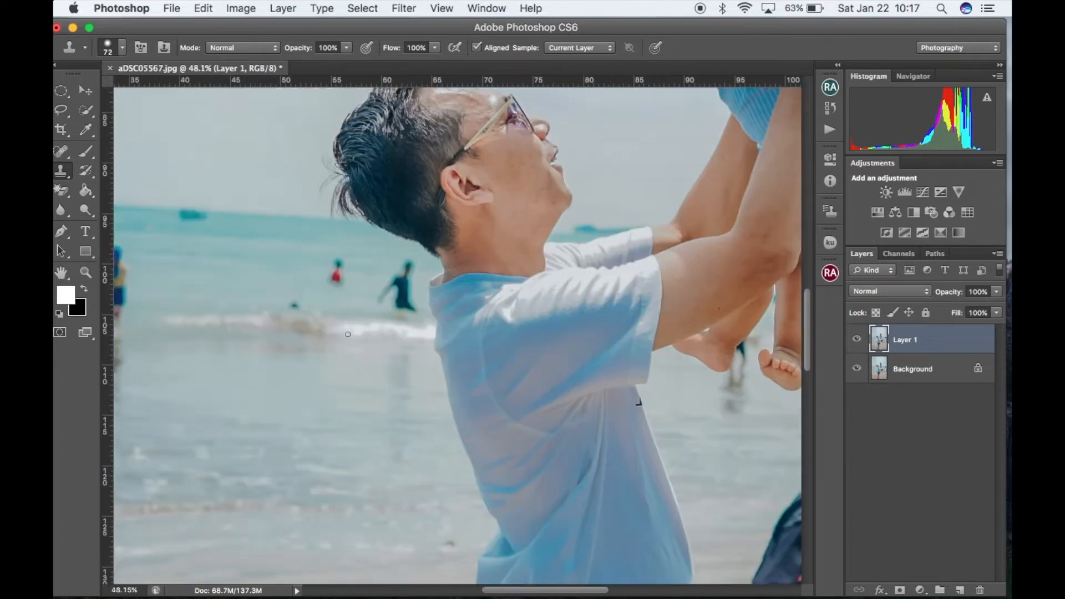
pyautogui.click(60, 190)
pyautogui.click(65, 171)
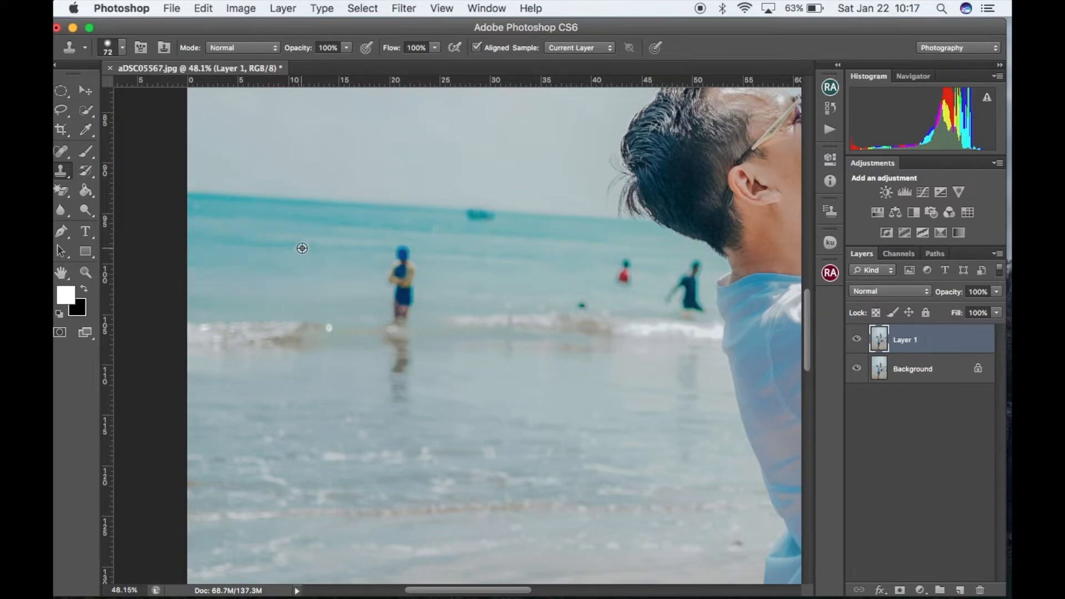
pyautogui.moveTo(390, 250); pyautogui.dragTo(399, 251)
pyautogui.moveTo(402, 251)
pyautogui.mouseDown()
pyautogui.moveTo(385, 271)
pyautogui.moveTo(417, 280)
pyautogui.moveTo(383, 296)
pyautogui.moveTo(386, 299)
pyautogui.mouseUp()
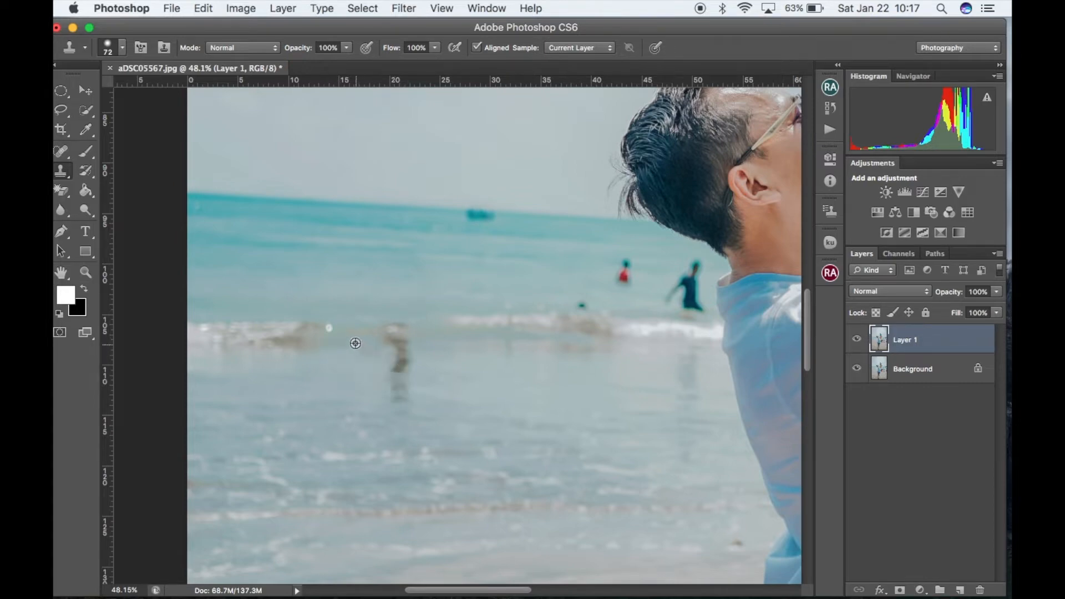
pyautogui.moveTo(391, 354)
pyautogui.mouseDown()
pyautogui.moveTo(408, 395)
pyautogui.moveTo(386, 394)
pyautogui.mouseUp()
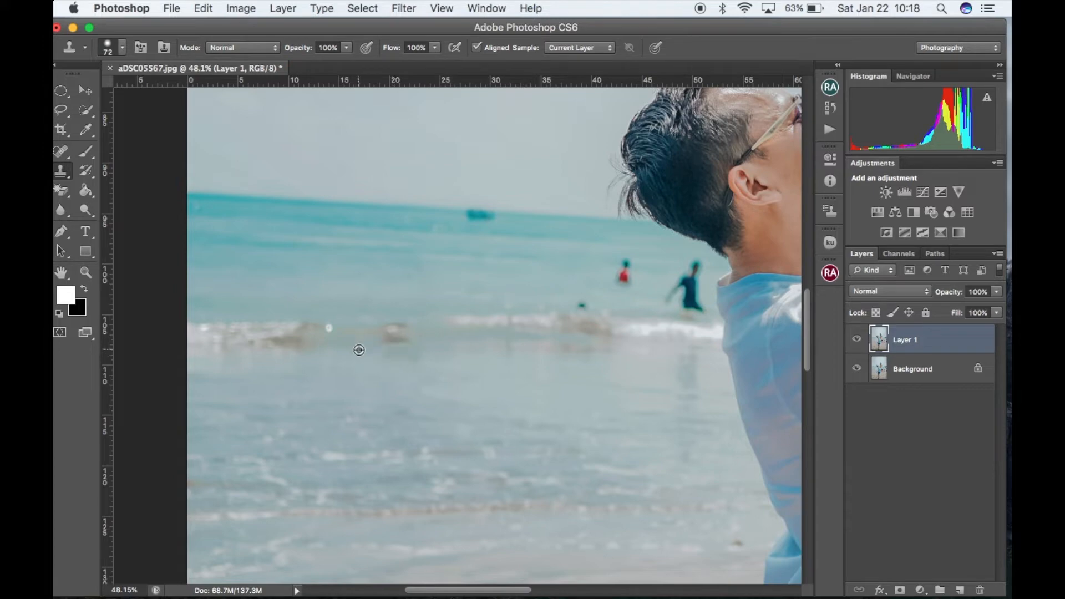
# Clone the horizon over the small boat in the sea behind the man's head.
pyautogui.click(420, 356)
pyautogui.press('super+z')
pyautogui.keyDown('alt'); pyautogui.click(447, 348); pyautogui.keyUp('alt')
pyautogui.keyDown('alt'); pyautogui.click(433, 208); pyautogui.keyUp('alt')
pyautogui.moveTo(464, 209); pyautogui.dragTo(493, 217)
# Clone sea water over the red and dark-clothed bathers just behind the man's back.
pyautogui.hscroll(5, 508, 236)
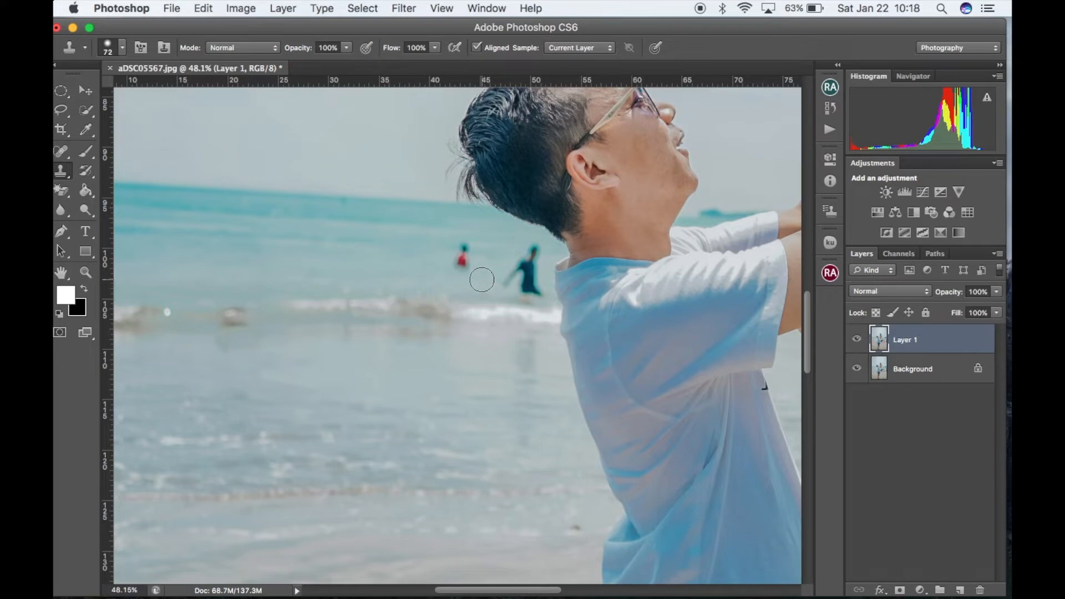
pyautogui.moveTo(465, 250); pyautogui.dragTo(461, 253)
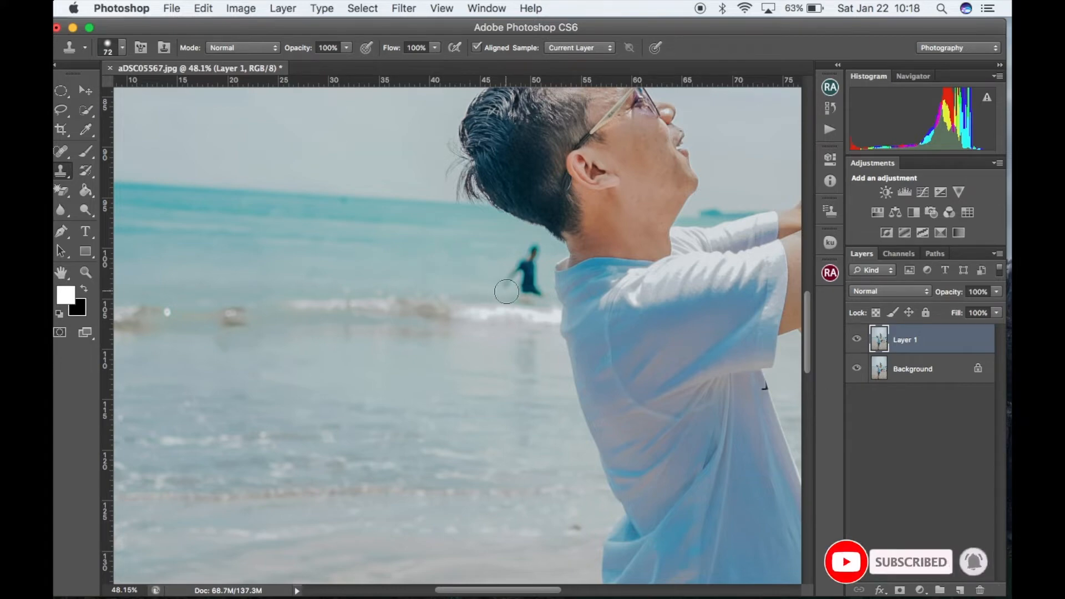
pyautogui.moveTo(513, 291)
pyautogui.mouseDown()
pyautogui.moveTo(537, 291)
pyautogui.moveTo(509, 276)
pyautogui.moveTo(533, 254)
pyautogui.moveTo(534, 279)
pyautogui.moveTo(533, 251)
pyautogui.mouseUp()
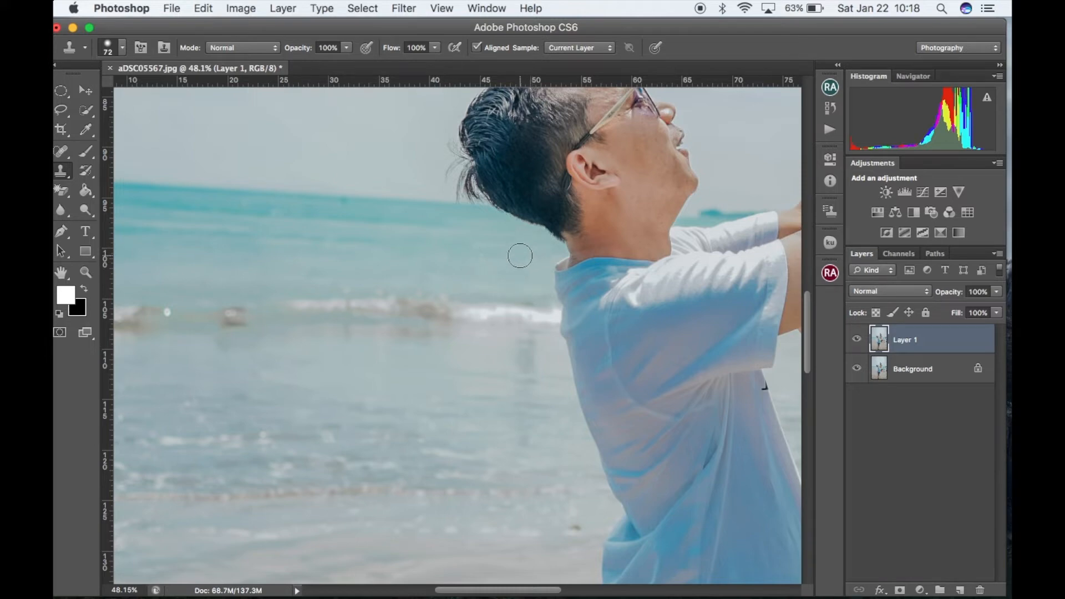
# Clone out the standing person, the small bathers and the boats in the sea between the baby's legs and the standing person.
pyautogui.hscroll(15, 520, 256)
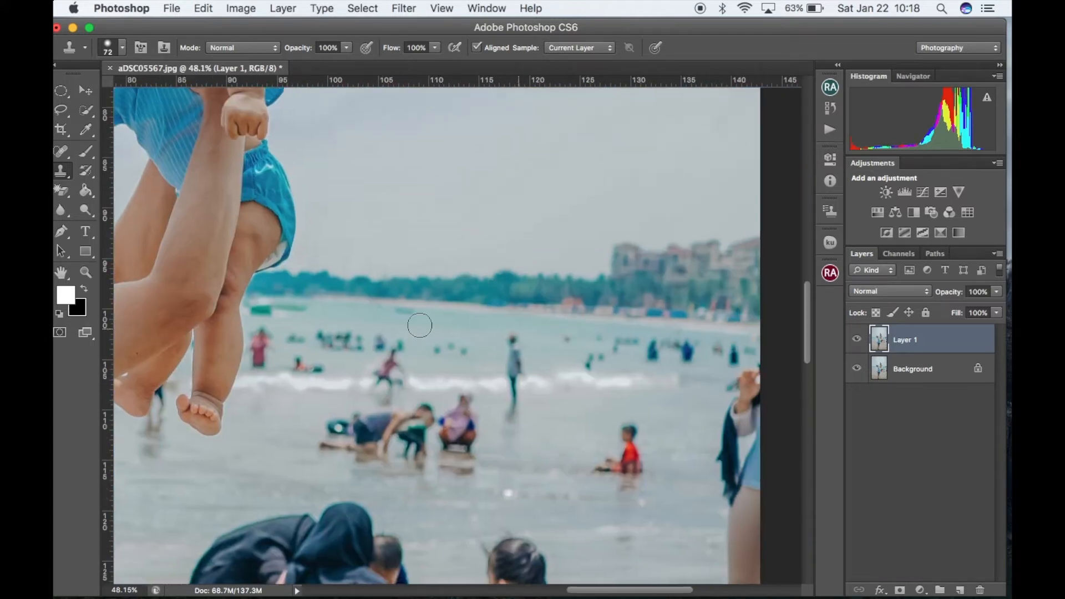
pyautogui.moveTo(393, 308); pyautogui.dragTo(372, 306)
pyautogui.keyDown('alt'); pyautogui.click(553, 382); pyautogui.keyUp('alt')
pyautogui.moveTo(521, 384); pyautogui.dragTo(514, 344)
pyautogui.keyDown('alt'); pyautogui.click(541, 386); pyautogui.keyUp('alt')
pyautogui.moveTo(519, 392); pyautogui.dragTo(509, 422)
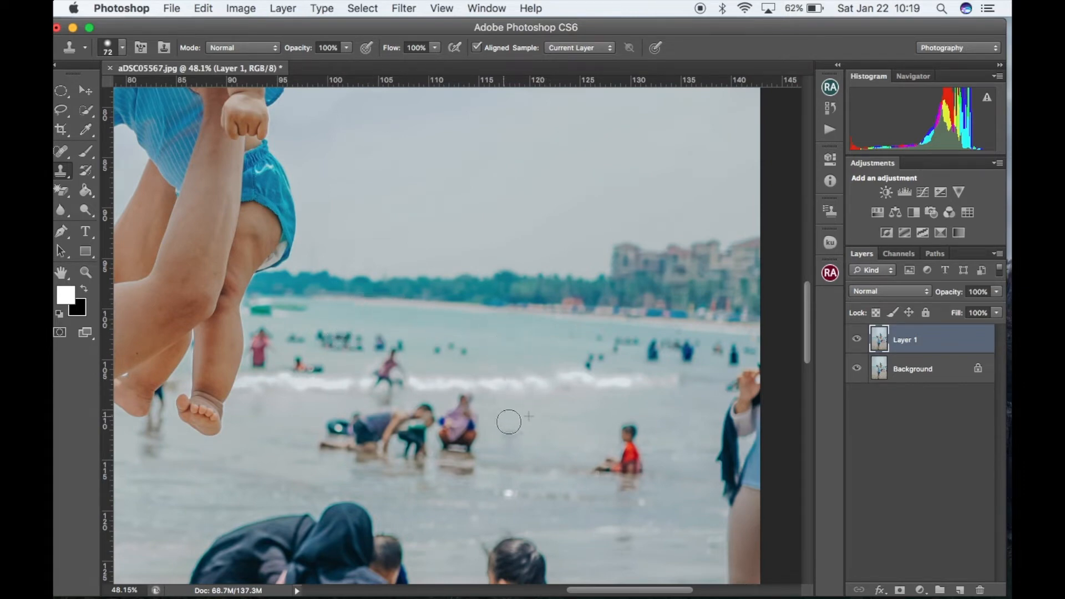
pyautogui.moveTo(386, 384)
pyautogui.mouseDown()
pyautogui.moveTo(396, 359)
pyautogui.moveTo(418, 351)
pyautogui.moveTo(381, 383)
pyautogui.moveTo(389, 394)
pyautogui.moveTo(362, 378)
pyautogui.moveTo(370, 348)
pyautogui.moveTo(336, 336)
pyautogui.moveTo(348, 384)
pyautogui.moveTo(326, 351)
pyautogui.moveTo(313, 362)
pyautogui.moveTo(299, 340)
pyautogui.moveTo(299, 382)
pyautogui.moveTo(308, 338)
pyautogui.moveTo(267, 312)
pyautogui.moveTo(283, 323)
pyautogui.moveTo(262, 354)
pyautogui.moveTo(289, 362)
pyautogui.moveTo(257, 345)
pyautogui.moveTo(274, 316)
pyautogui.mouseUp()
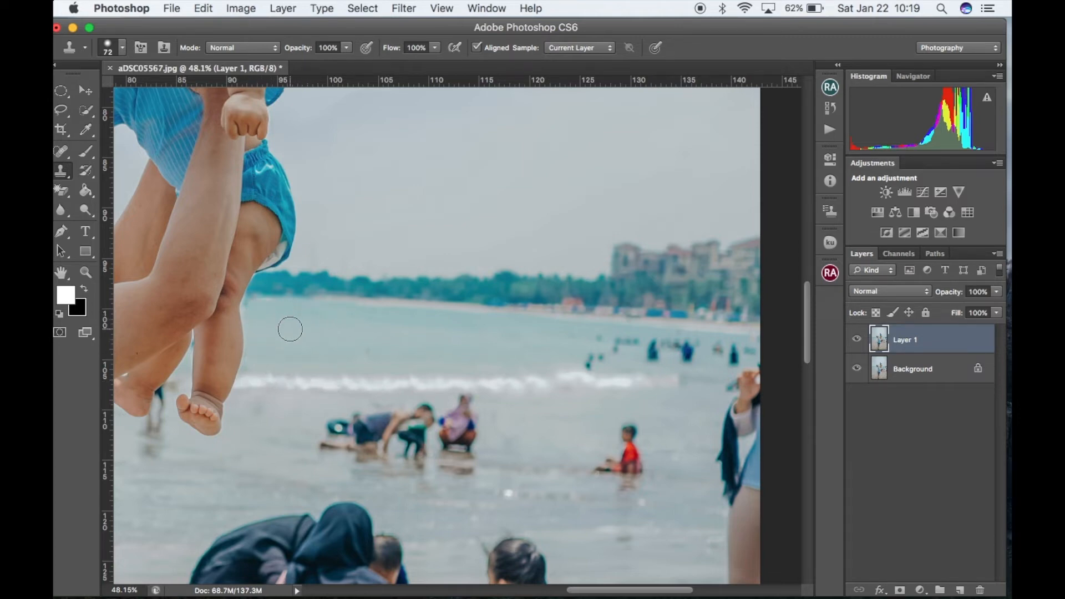
# Clone water over the distant bathers near the photo's right edge and extend the white wave line toward that edge.
pyautogui.hscroll(4, 290, 330)
pyautogui.scroll(-1, 291, 330)
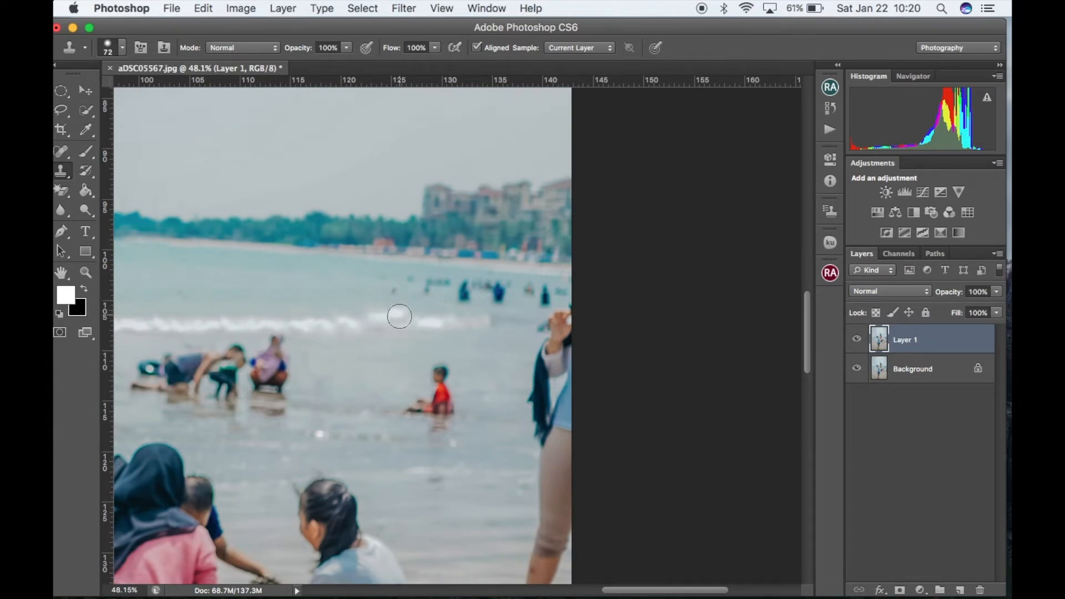
pyautogui.moveTo(399, 317)
pyautogui.mouseDown()
pyautogui.moveTo(388, 293)
pyautogui.moveTo(390, 320)
pyautogui.moveTo(407, 283)
pyautogui.moveTo(417, 312)
pyautogui.moveTo(393, 299)
pyautogui.mouseUp()
pyautogui.hscroll(5, 407, 284)
pyautogui.hscroll(-3, 376, 315)
pyautogui.keyDown('alt'); pyautogui.click(410, 325); pyautogui.keyUp('alt')
pyautogui.moveTo(442, 324)
pyautogui.mouseDown()
pyautogui.moveTo(439, 288)
pyautogui.moveTo(335, 285)
pyautogui.mouseUp()
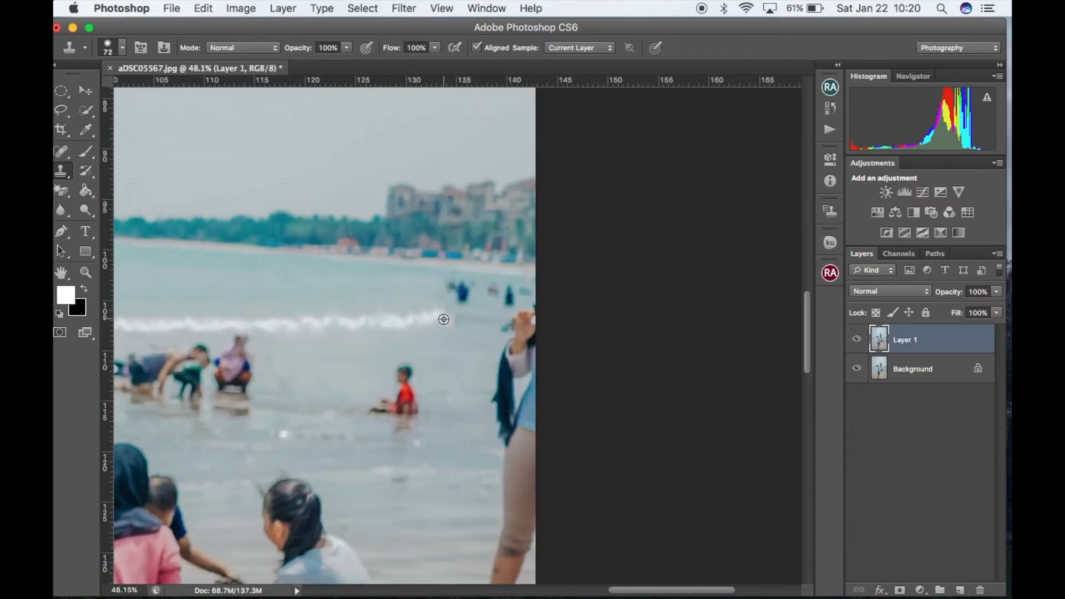
pyautogui.moveTo(464, 271)
pyautogui.mouseDown()
pyautogui.moveTo(440, 295)
pyautogui.moveTo(491, 281)
pyautogui.moveTo(521, 291)
pyautogui.moveTo(445, 298)
pyautogui.moveTo(453, 287)
pyautogui.moveTo(441, 302)
pyautogui.moveTo(459, 317)
pyautogui.moveTo(445, 313)
pyautogui.moveTo(463, 313)
pyautogui.moveTo(442, 281)
pyautogui.mouseUp()
pyautogui.keyDown('alt'); pyautogui.click(451, 269); pyautogui.keyUp('alt')
# Clone shallow water over the child in red sitting near the shore.
pyautogui.scroll(-5, 445, 297)
pyautogui.hscroll(-4, 432, 296)
pyautogui.hscroll(2, 461, 290)
pyautogui.scroll(-1, 462, 290)
pyautogui.keyDown('alt'); pyautogui.click(501, 264); pyautogui.keyUp('alt')
pyautogui.keyDown('alt'); pyautogui.click(478, 256); pyautogui.keyUp('alt')
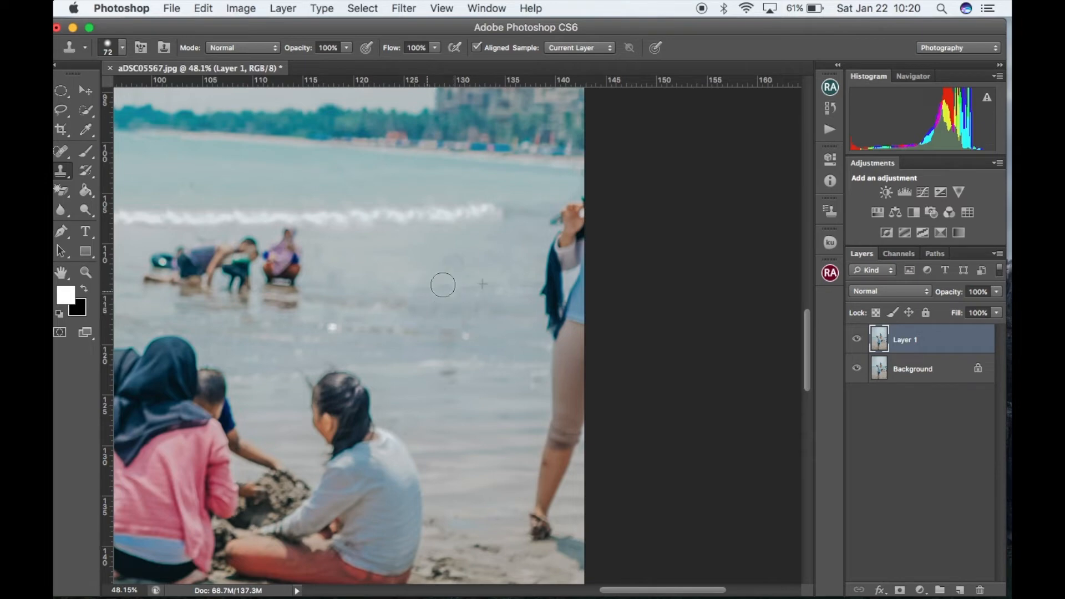
# Clone water over the group crouching in the shallows below the wave line.
pyautogui.hscroll(-4, 351, 288)
pyautogui.scroll(-1, 351, 289)
pyautogui.keyDown('alt'); pyautogui.click(503, 201); pyautogui.keyUp('alt')
pyautogui.moveTo(415, 201)
pyautogui.mouseDown()
pyautogui.moveTo(429, 228)
pyautogui.moveTo(414, 250)
pyautogui.moveTo(423, 259)
pyautogui.moveTo(364, 225)
pyautogui.moveTo(412, 269)
pyautogui.moveTo(464, 253)
pyautogui.moveTo(384, 278)
pyautogui.moveTo(354, 254)
pyautogui.moveTo(354, 239)
pyautogui.moveTo(399, 271)
pyautogui.mouseUp()
pyautogui.keyDown('alt'); pyautogui.click(468, 197); pyautogui.keyUp('alt')
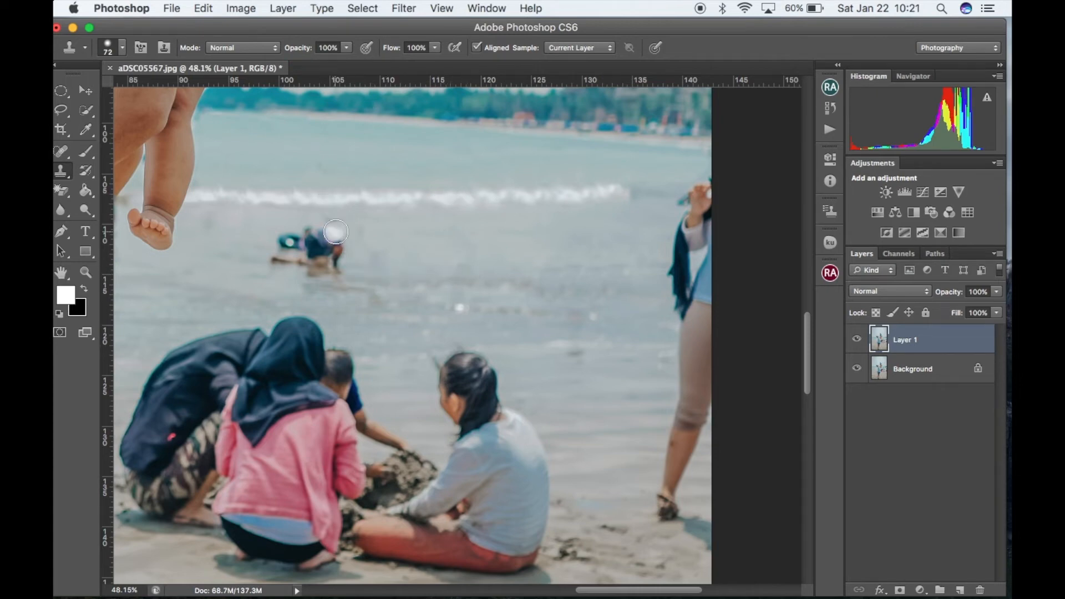
pyautogui.moveTo(328, 199)
pyautogui.mouseDown()
pyautogui.moveTo(341, 264)
pyautogui.moveTo(303, 236)
pyautogui.moveTo(319, 275)
pyautogui.moveTo(374, 262)
pyautogui.moveTo(243, 255)
pyautogui.moveTo(434, 242)
pyautogui.moveTo(256, 247)
pyautogui.moveTo(275, 208)
pyautogui.moveTo(214, 201)
pyautogui.moveTo(241, 254)
pyautogui.mouseUp()
# Clone water and sand over the woman standing at the photo's right edge and clean up the nearby white specks.
pyautogui.hscroll(5, 452, 347)
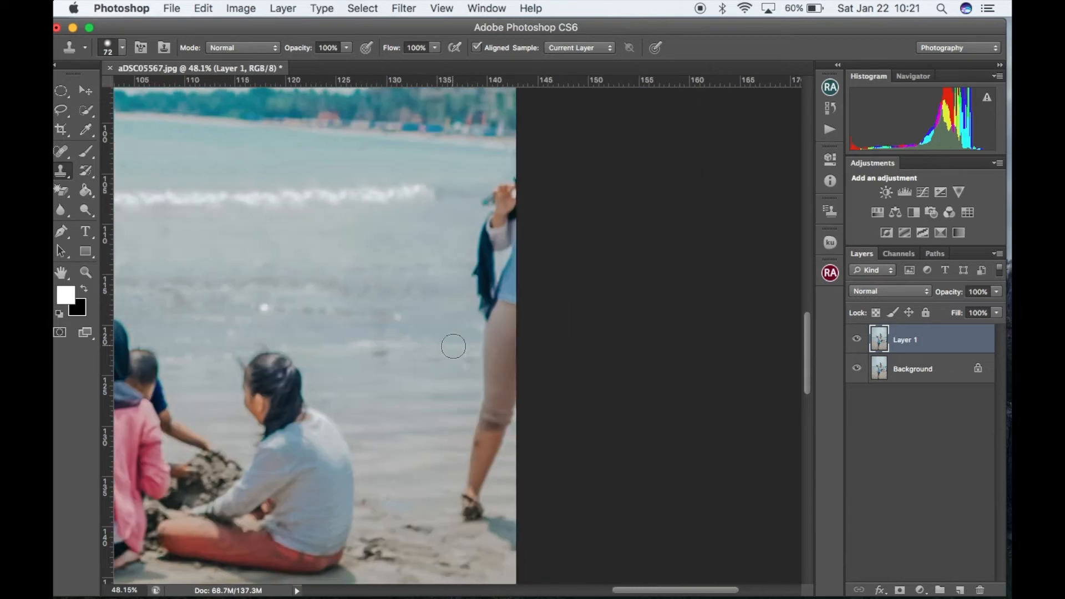
pyautogui.keyDown('alt'); pyautogui.click(424, 342); pyautogui.keyUp('alt')
pyautogui.moveTo(483, 343)
pyautogui.mouseDown()
pyautogui.moveTo(477, 249)
pyautogui.moveTo(490, 202)
pyautogui.moveTo(509, 194)
pyautogui.moveTo(490, 247)
pyautogui.moveTo(516, 295)
pyautogui.moveTo(514, 343)
pyautogui.moveTo(500, 382)
pyautogui.moveTo(507, 421)
pyautogui.moveTo(478, 412)
pyautogui.moveTo(487, 453)
pyautogui.moveTo(479, 506)
pyautogui.mouseUp()
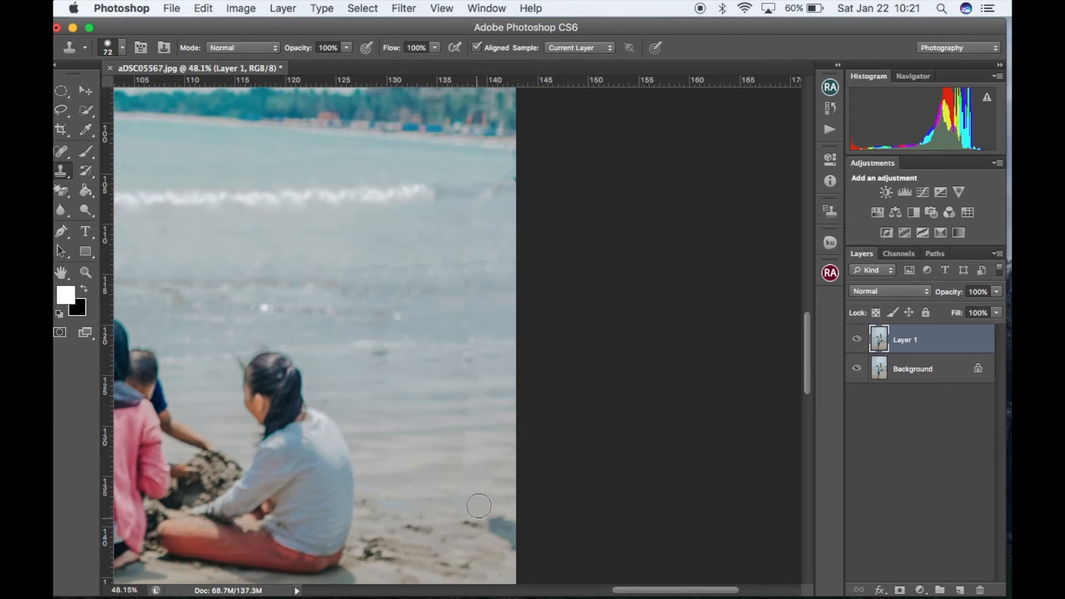
pyautogui.keyDown('alt'); pyautogui.click(463, 192); pyautogui.keyUp('alt')
pyautogui.moveTo(498, 191)
pyautogui.mouseDown()
pyautogui.moveTo(504, 181)
pyautogui.moveTo(496, 212)
pyautogui.mouseUp()
pyautogui.keyDown('alt'); pyautogui.click(437, 305); pyautogui.keyUp('alt')
pyautogui.moveTo(383, 318); pyautogui.dragTo(391, 318)
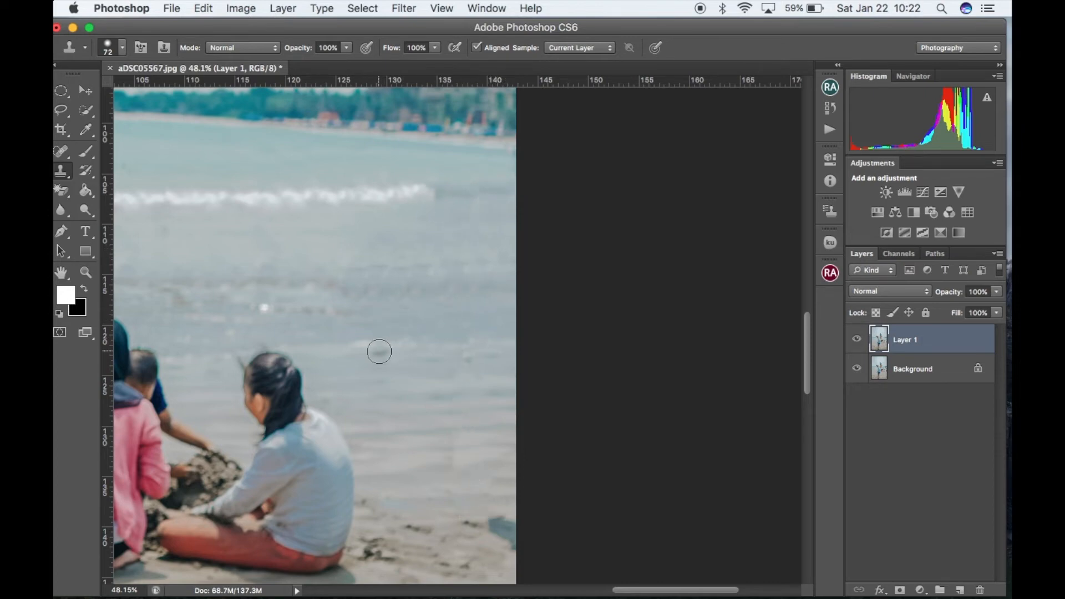
# Clone out the bather and reflection below the baby's feet, reducing the brush size to 20 for the tight area between them.
pyautogui.hscroll(-10, 414, 338)
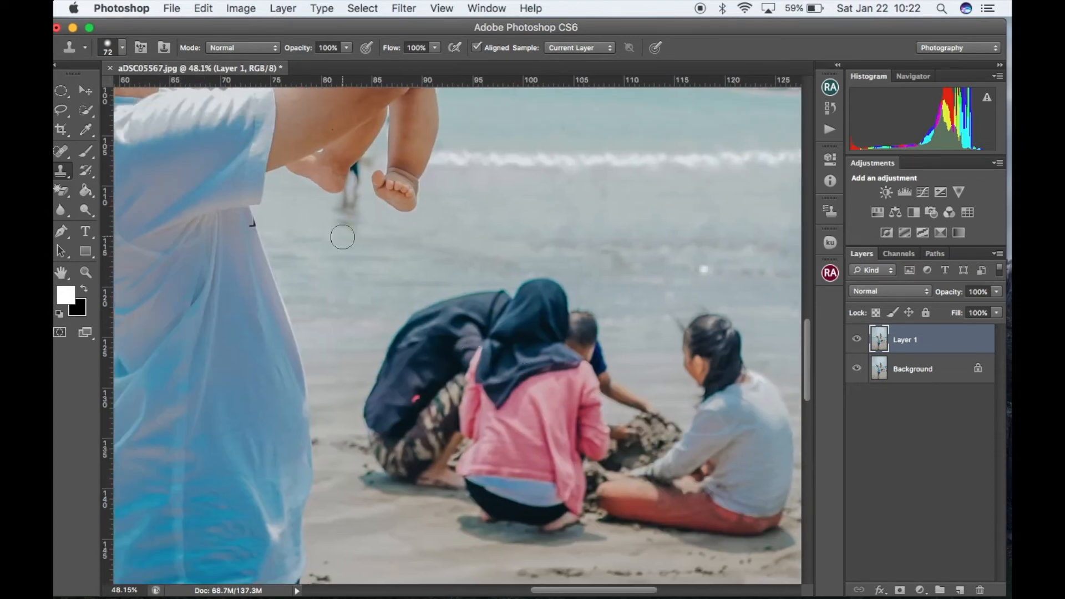
pyautogui.moveTo(346, 216); pyautogui.dragTo(350, 206)
pyautogui.keyDown('alt'); pyautogui.click(350, 219); pyautogui.keyUp('alt')
pyautogui.rightClick(352, 218)
pyautogui.click(388, 252)
pyautogui.keyDown('alt'); pyautogui.click(309, 240); pyautogui.keyUp('alt')
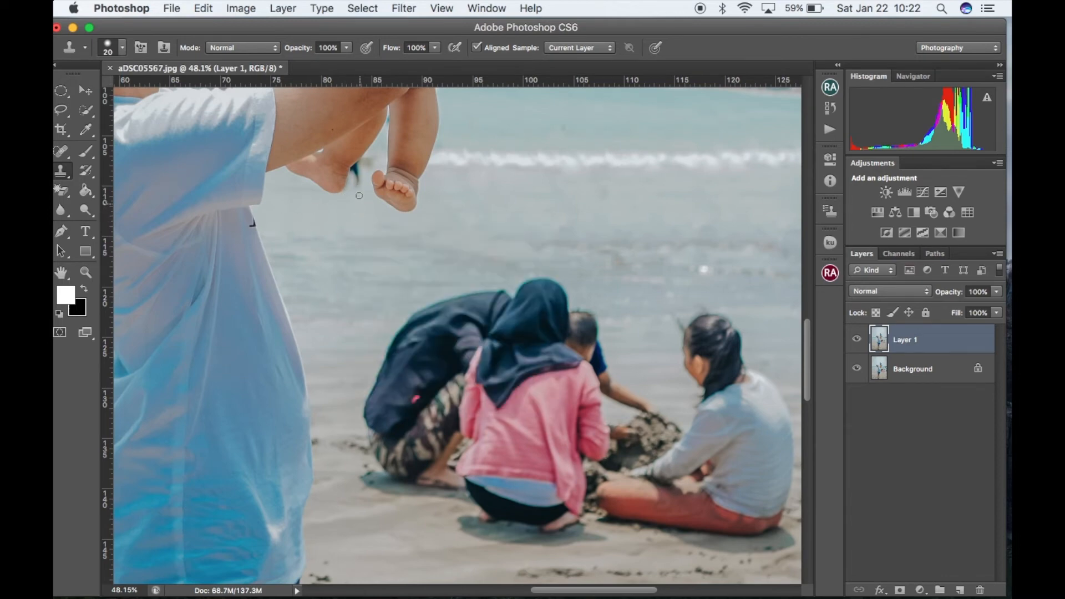
pyautogui.rightClick(357, 195)
pyautogui.keyDown('alt'); pyautogui.click(350, 211); pyautogui.keyUp('alt')
# Set the clone brush size to 104 and clone water and sand over the seated woman in the light top.
pyautogui.scroll(5, 338, 196)
pyautogui.hscroll(-5, 338, 196)
pyautogui.scroll(-6, 338, 196)
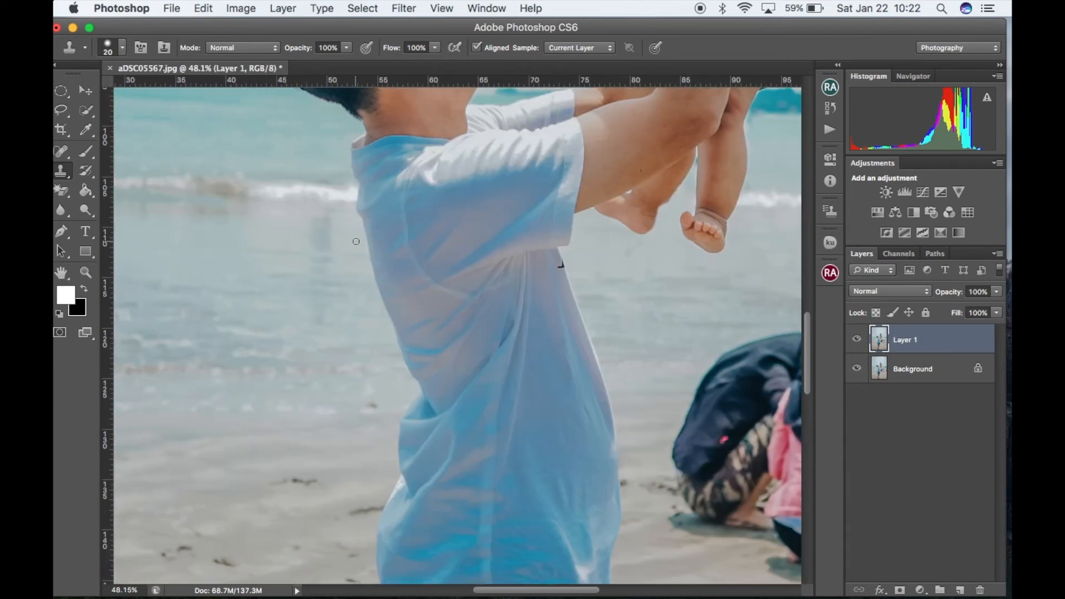
pyautogui.hscroll(10, 338, 196)
pyautogui.rightClick(615, 379)
pyautogui.press('Return')
pyautogui.moveTo(644, 409)
pyautogui.mouseDown()
pyautogui.moveTo(730, 428)
pyautogui.moveTo(680, 325)
pyautogui.mouseUp()
pyautogui.keyDown('alt'); pyautogui.click(634, 410); pyautogui.keyUp('alt')
pyautogui.scroll(-1, 689, 386)
pyautogui.hscroll(-4, 689, 387)
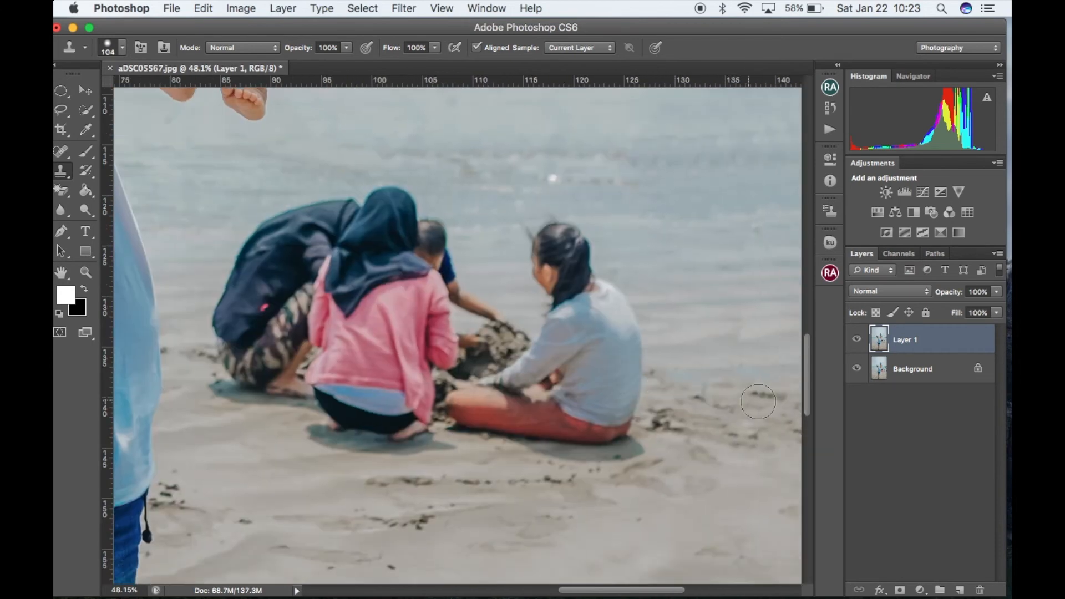
pyautogui.keyDown('alt'); pyautogui.click(749, 372); pyautogui.keyUp('alt')
pyautogui.moveTo(648, 381)
pyautogui.mouseDown()
pyautogui.moveTo(626, 380)
pyautogui.moveTo(611, 439)
pyautogui.moveTo(591, 438)
pyautogui.moveTo(558, 225)
pyautogui.moveTo(546, 491)
pyautogui.mouseUp()
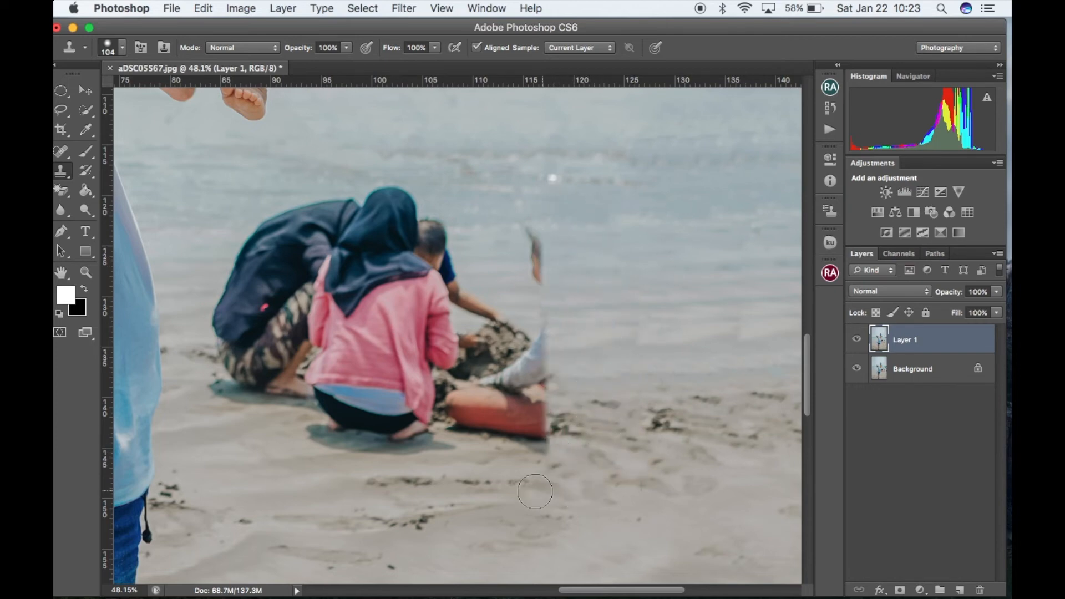
# Clone beach and water over the boy, the woman in pink and the person in navy crouching on the sand.
pyautogui.keyDown('alt'); pyautogui.click(727, 372); pyautogui.keyUp('alt')
pyautogui.moveTo(567, 385)
pyautogui.mouseDown()
pyautogui.moveTo(520, 276)
pyautogui.moveTo(546, 436)
pyautogui.moveTo(533, 440)
pyautogui.moveTo(487, 309)
pyautogui.moveTo(435, 246)
pyautogui.moveTo(453, 431)
pyautogui.moveTo(381, 430)
pyautogui.moveTo(407, 341)
pyautogui.moveTo(408, 206)
pyautogui.moveTo(394, 189)
pyautogui.mouseUp()
pyautogui.keyDown('alt'); pyautogui.click(661, 347); pyautogui.keyUp('alt')
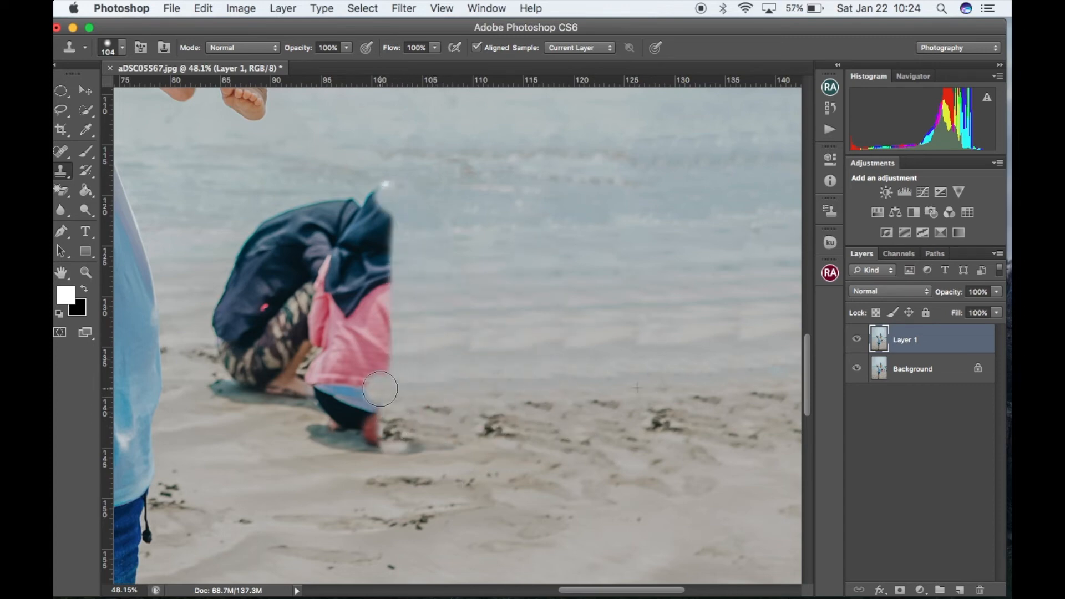
pyautogui.moveTo(380, 386)
pyautogui.mouseDown()
pyautogui.moveTo(373, 228)
pyautogui.moveTo(360, 387)
pyautogui.moveTo(317, 417)
pyautogui.moveTo(295, 211)
pyautogui.moveTo(233, 383)
pyautogui.moveTo(280, 257)
pyautogui.moveTo(261, 298)
pyautogui.mouseUp()
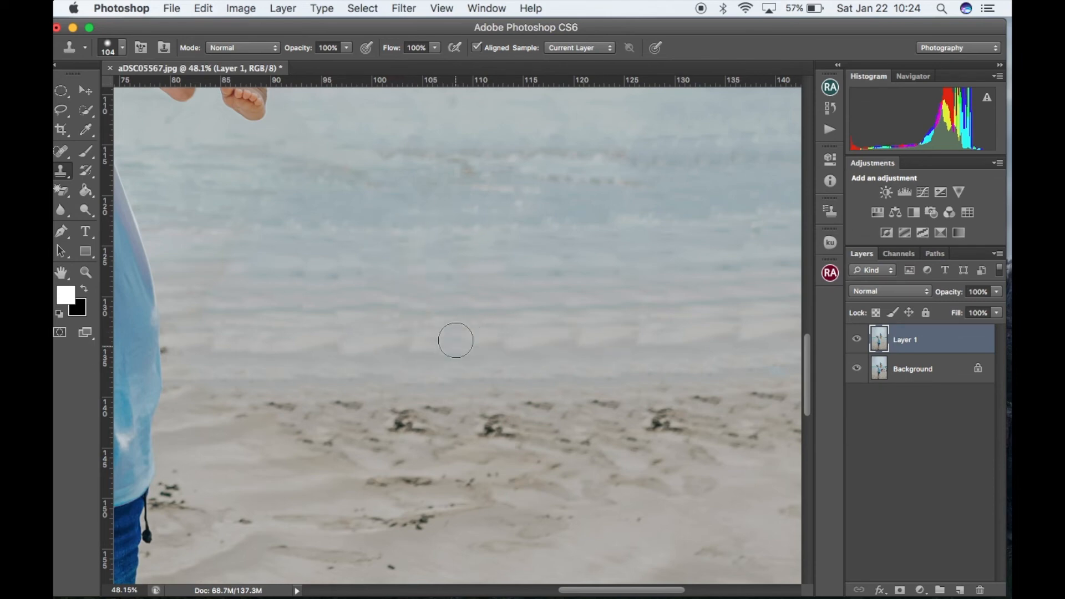
# Fit the whole photo in view and compare before and after by toggling the visibility of Layer 1.
pyautogui.press('super+0')
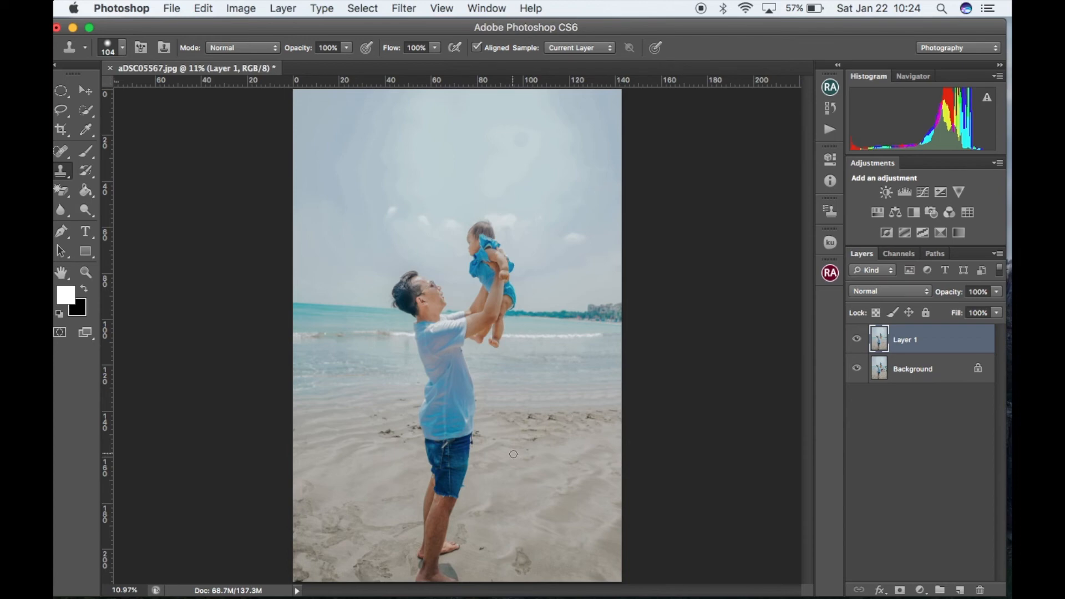
pyautogui.click(861, 339)
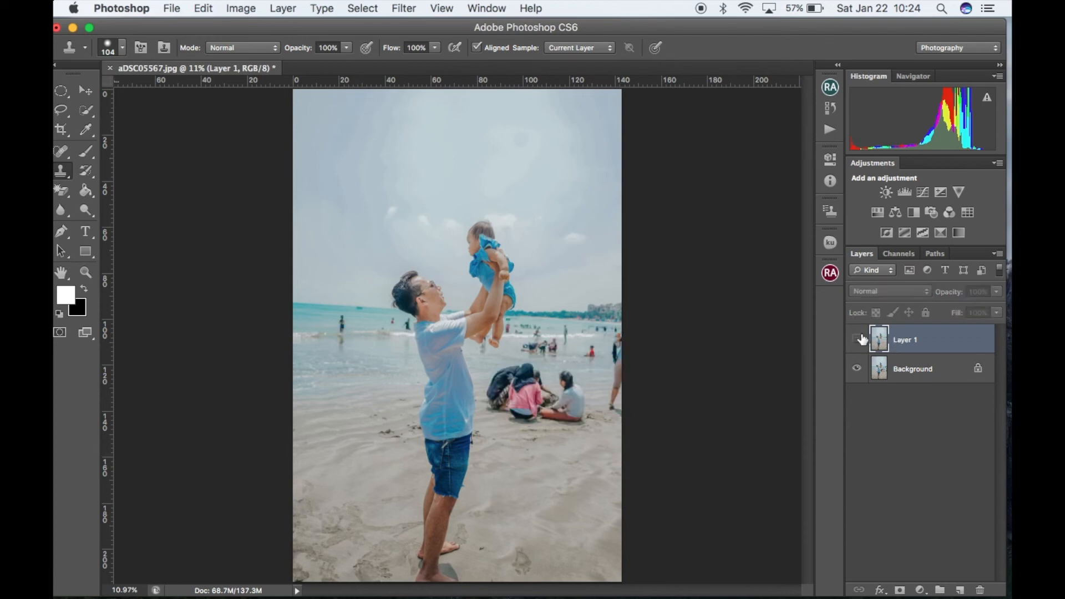
pyautogui.click(860, 338)
pyautogui.click(860, 339)
pyautogui.click(860, 338)
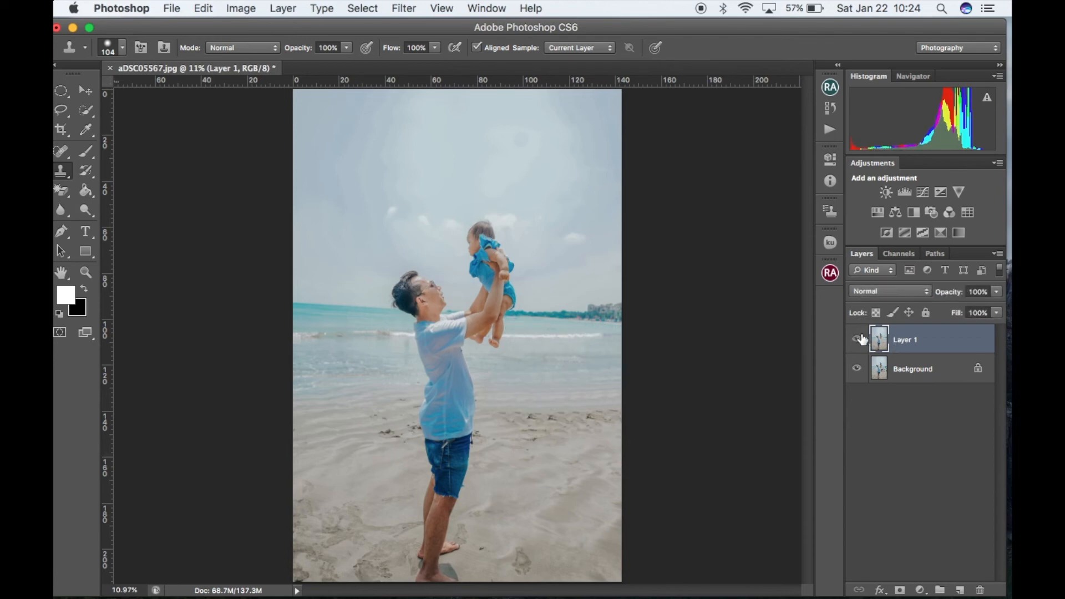
pyautogui.click(860, 339)
pyautogui.click(860, 339)
pyautogui.click(860, 339)
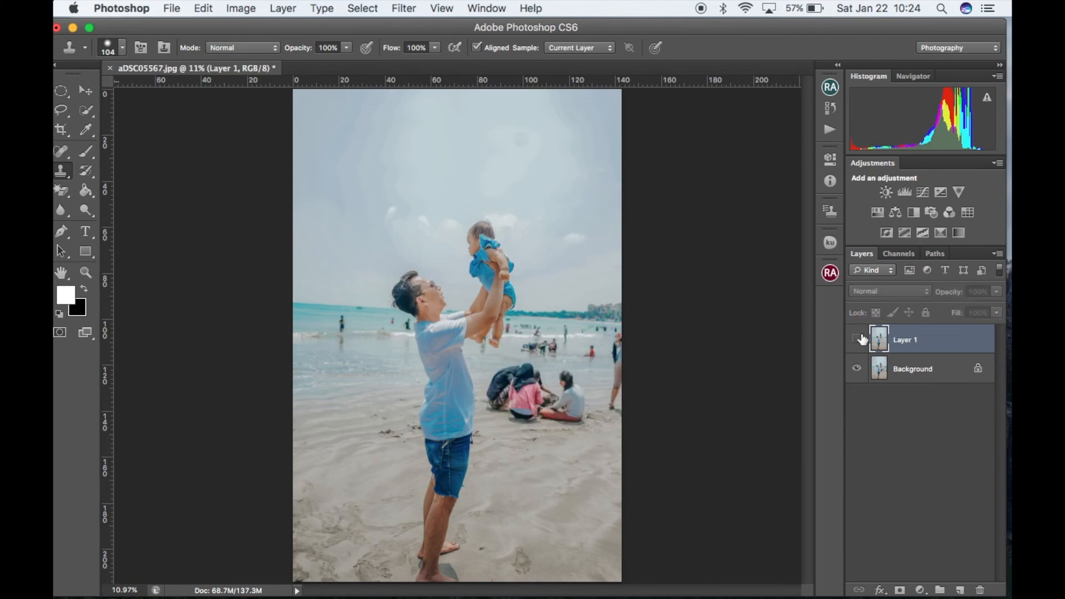
pyautogui.click(860, 339)
pyautogui.click(860, 339)
pyautogui.click(860, 339)
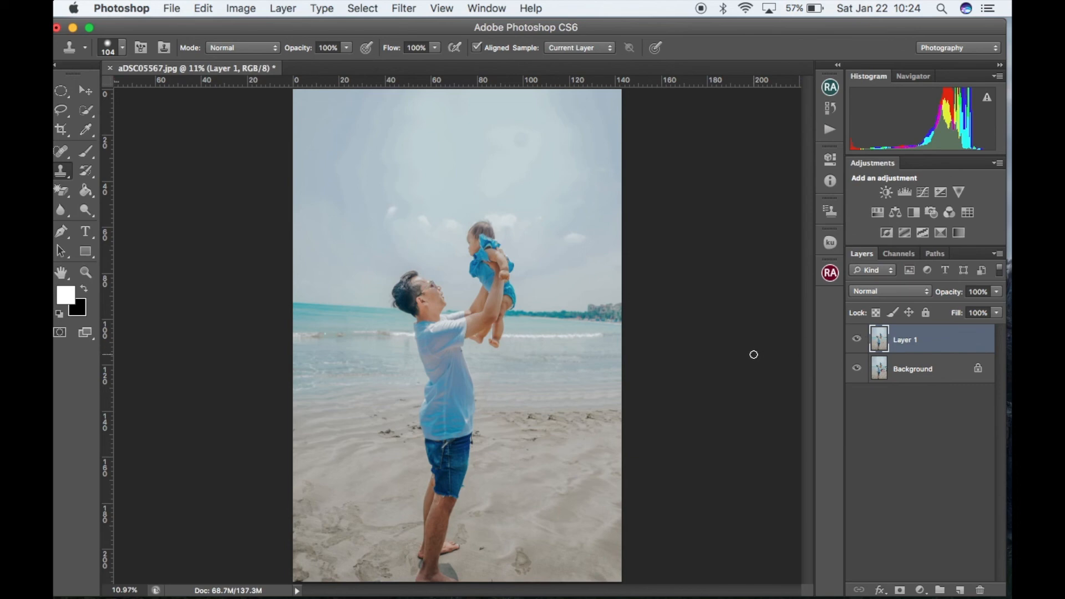
pyautogui.click(857, 341)
pyautogui.click(858, 341)
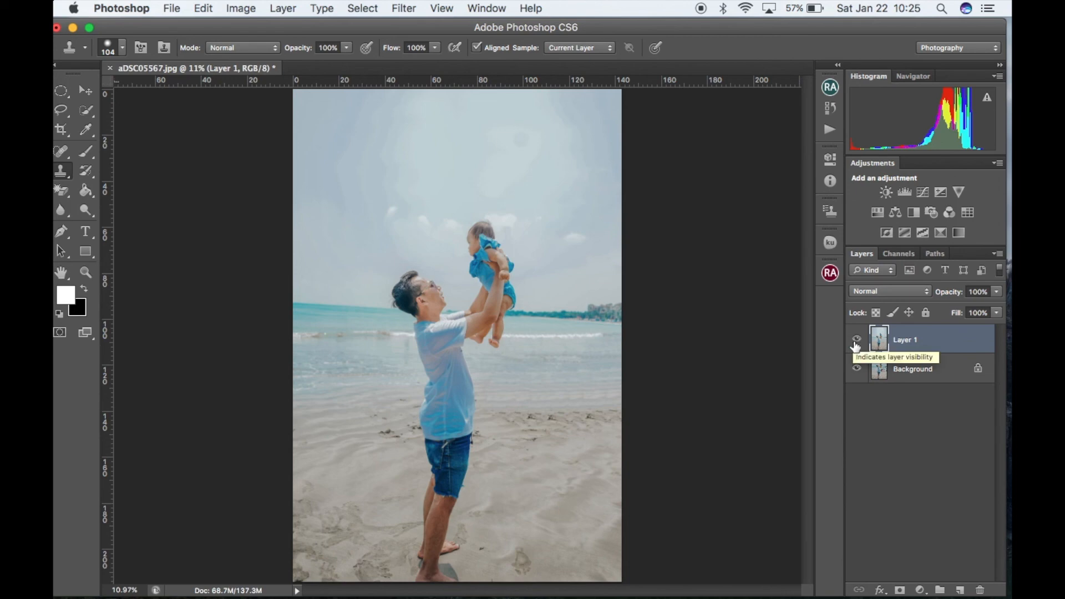
pyautogui.click(856, 342)
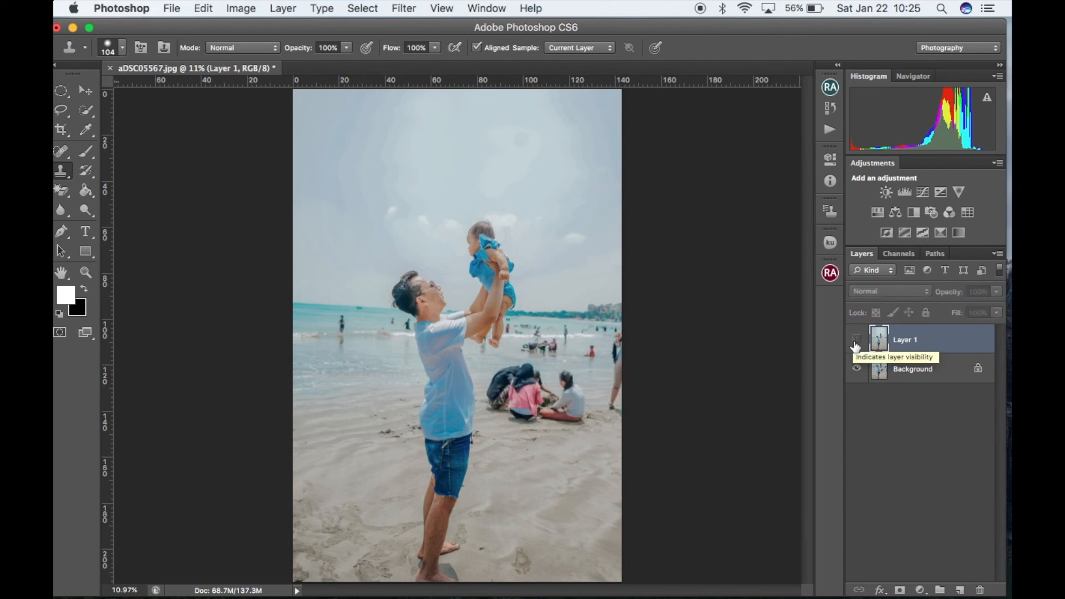
pyautogui.click(856, 342)
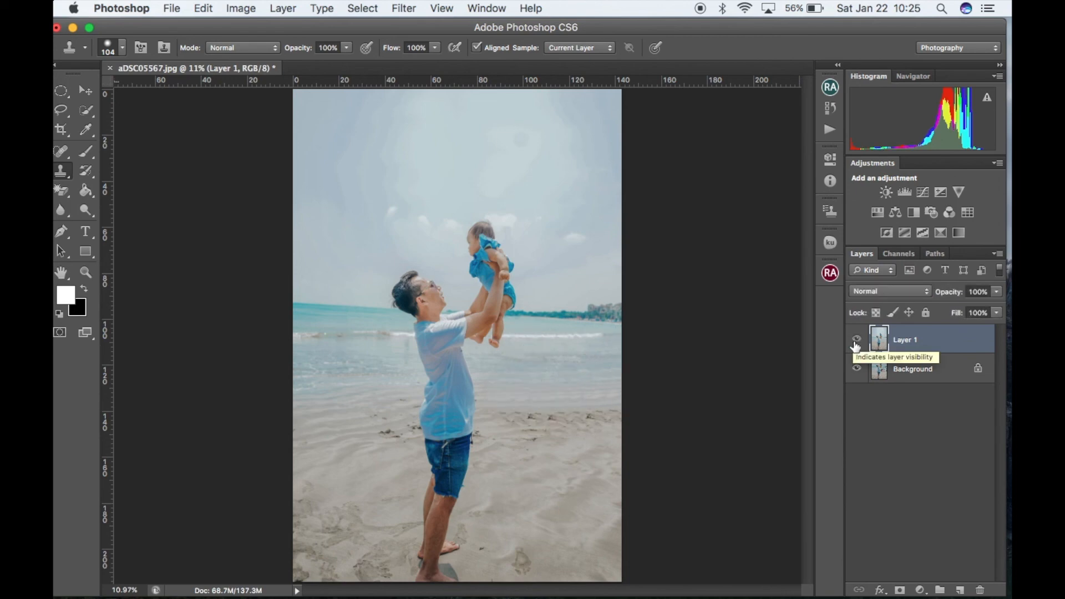
pyautogui.click(857, 342)
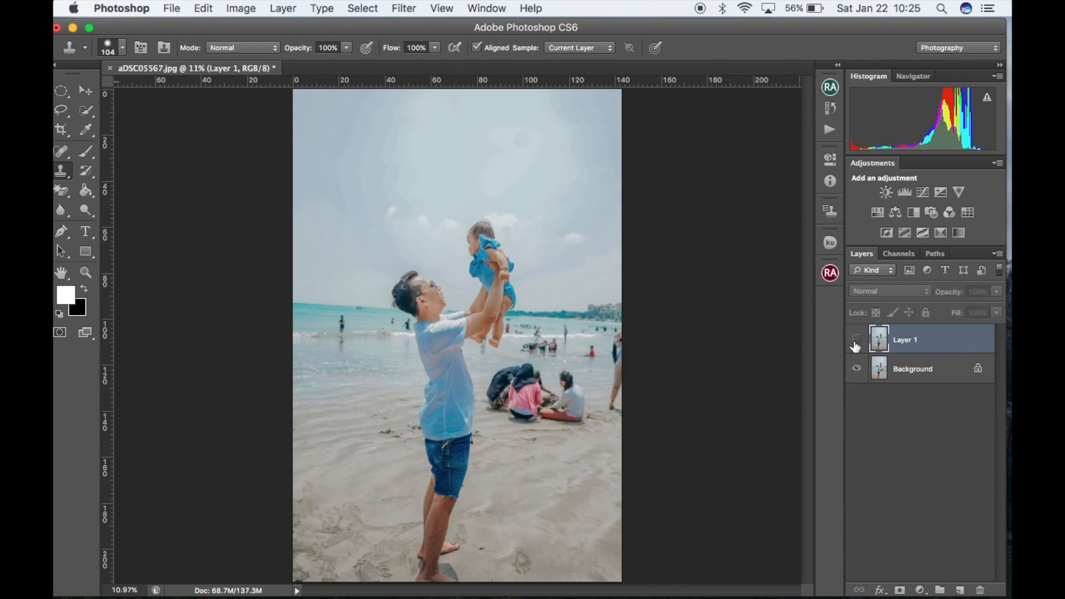
pyautogui.click(857, 341)
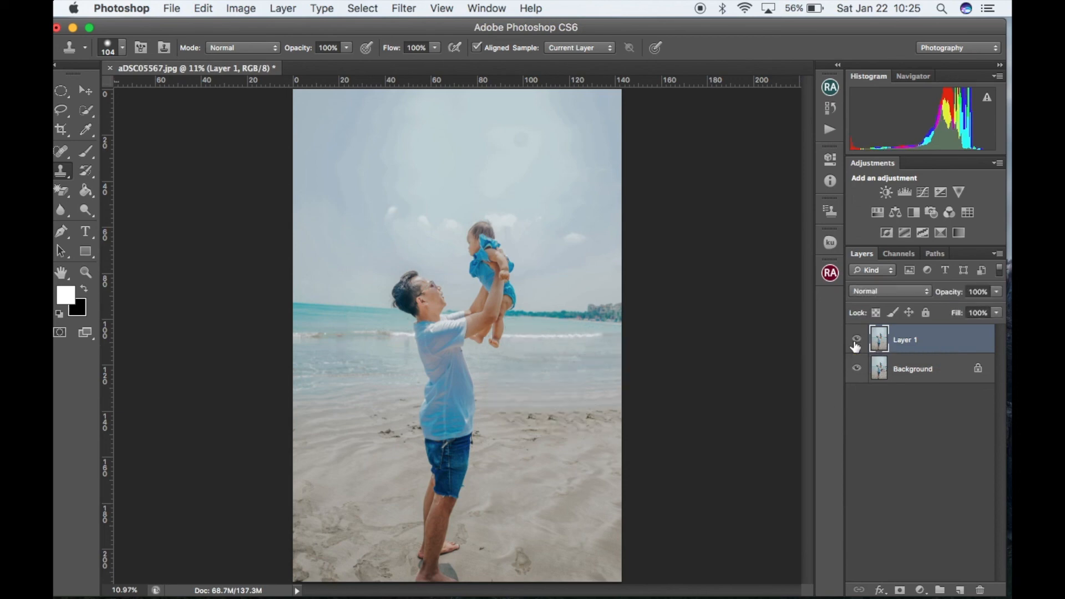
pyautogui.click(856, 342)
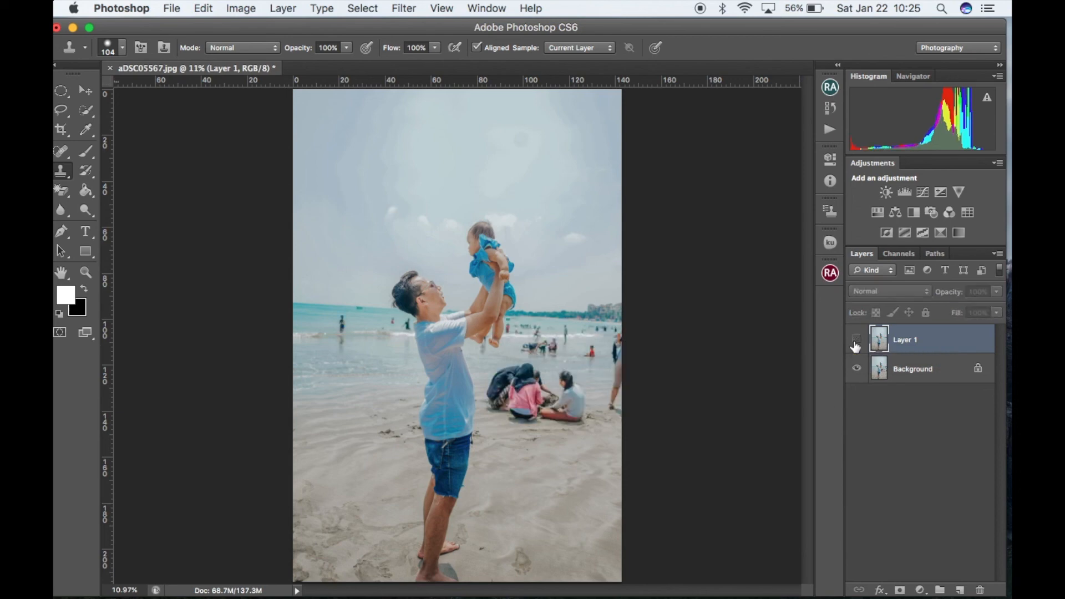